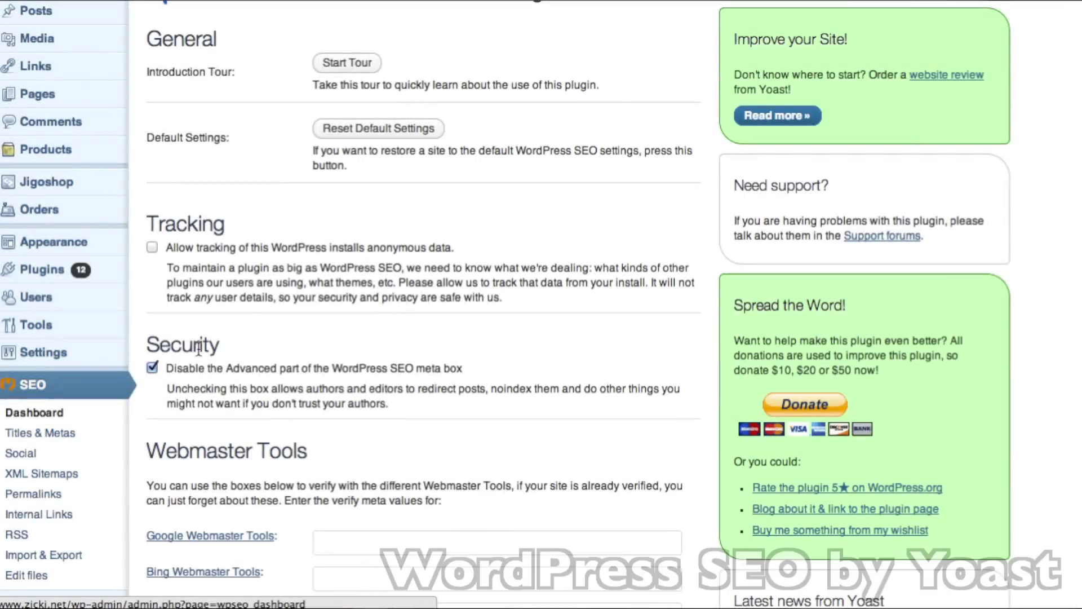
# Step: Open SEO Titles & Metas and review the homepage and author metadata settings
pyautogui.scroll(-2, 198, 349)
pyautogui.scroll(-2, 198, 349)
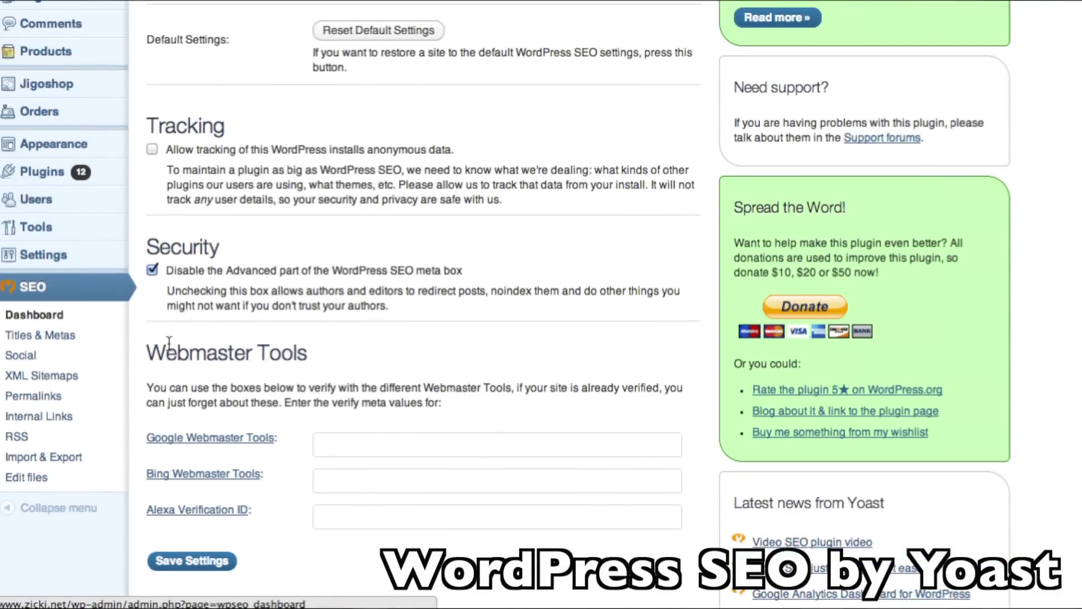
pyautogui.click(67, 337)
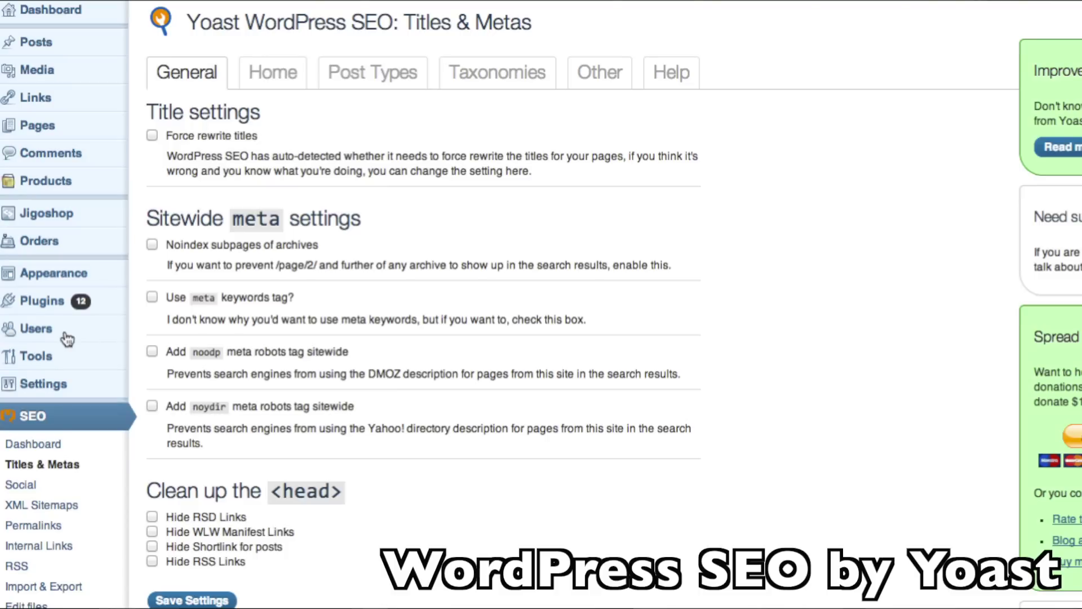
pyautogui.scroll(-2, 299, 338)
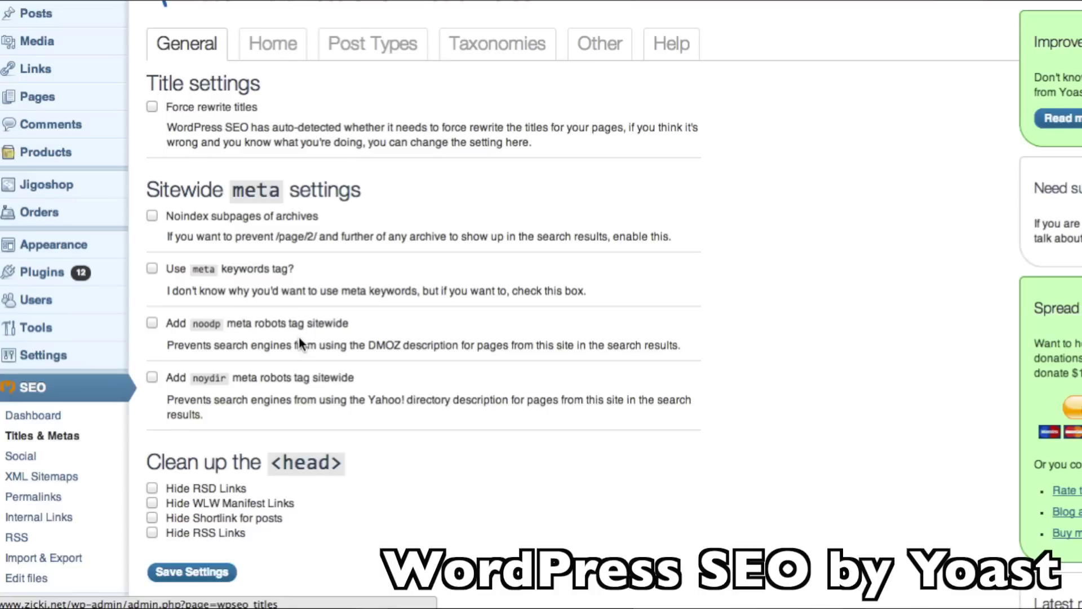
pyautogui.scroll(2, 299, 337)
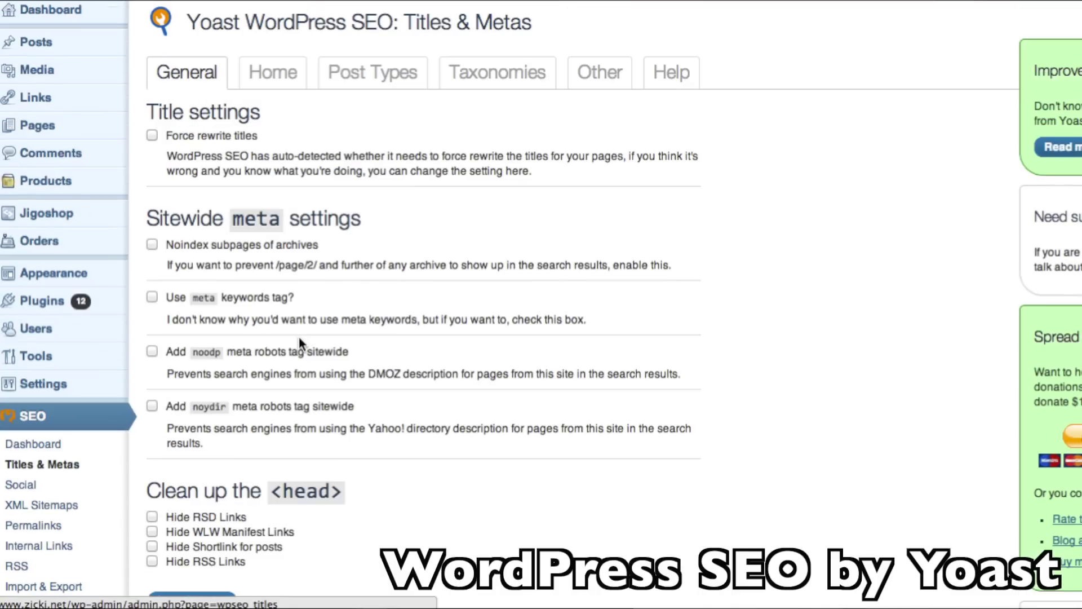
pyautogui.click(281, 84)
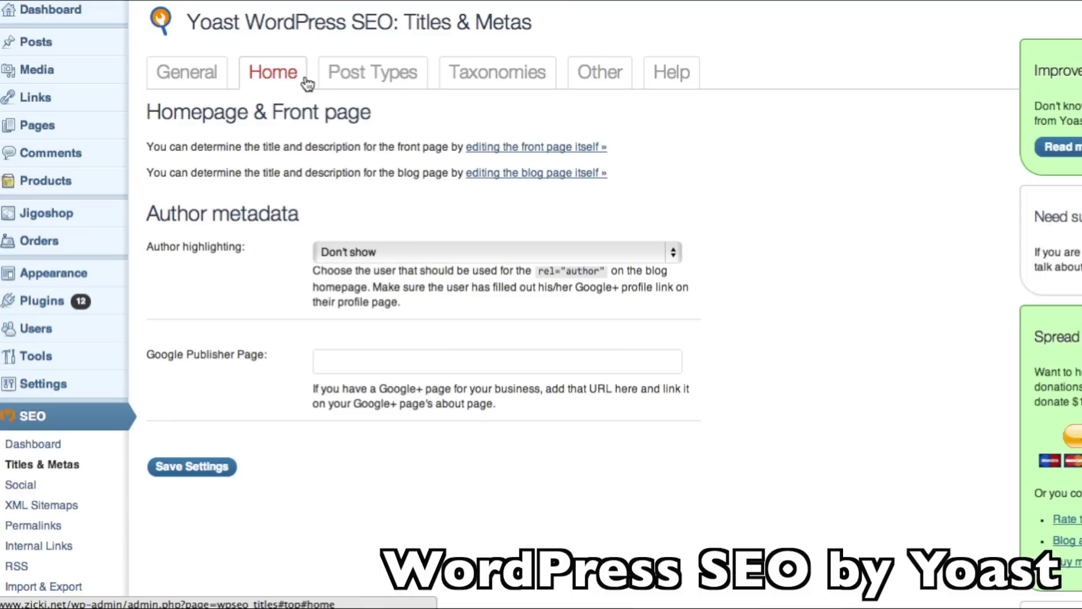
# Step: Review the title templates for each post type
pyautogui.click(347, 80)
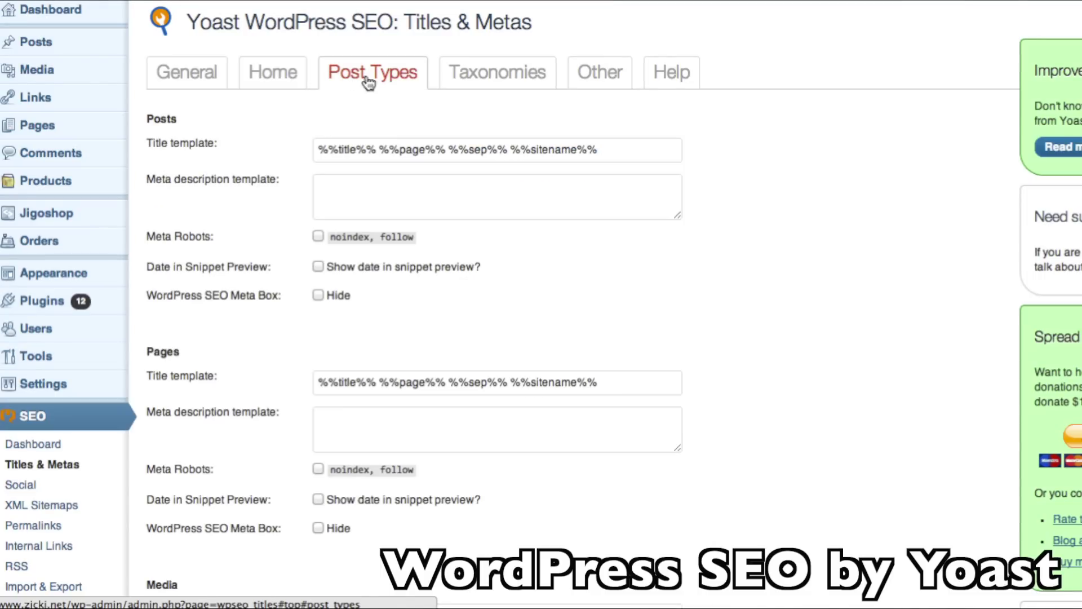
pyautogui.scroll(-5, 415, 129)
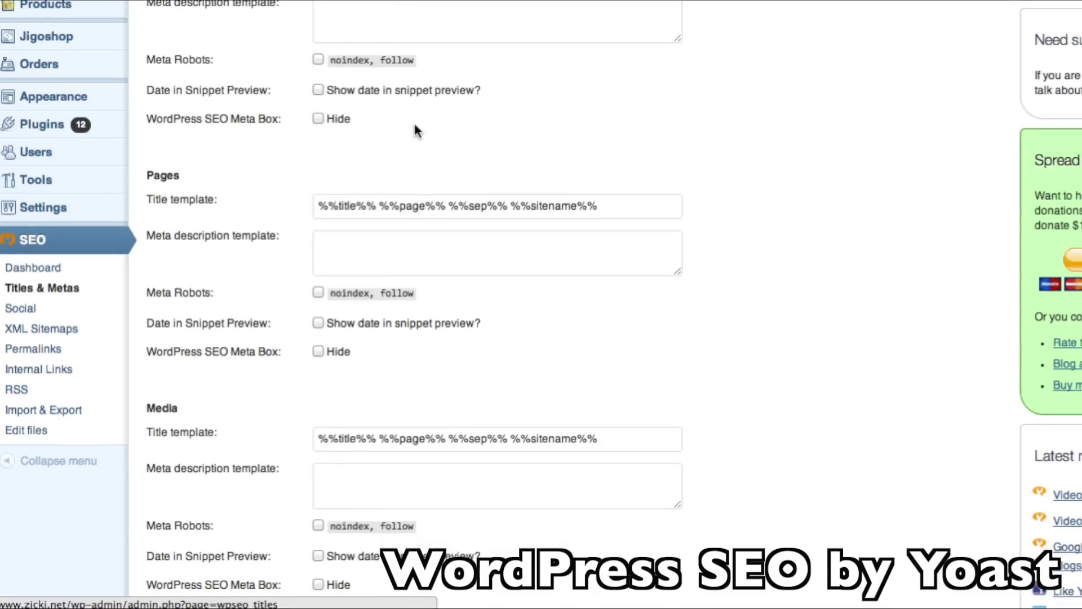
pyautogui.scroll(-6, 415, 128)
pyautogui.scroll(-4, 415, 129)
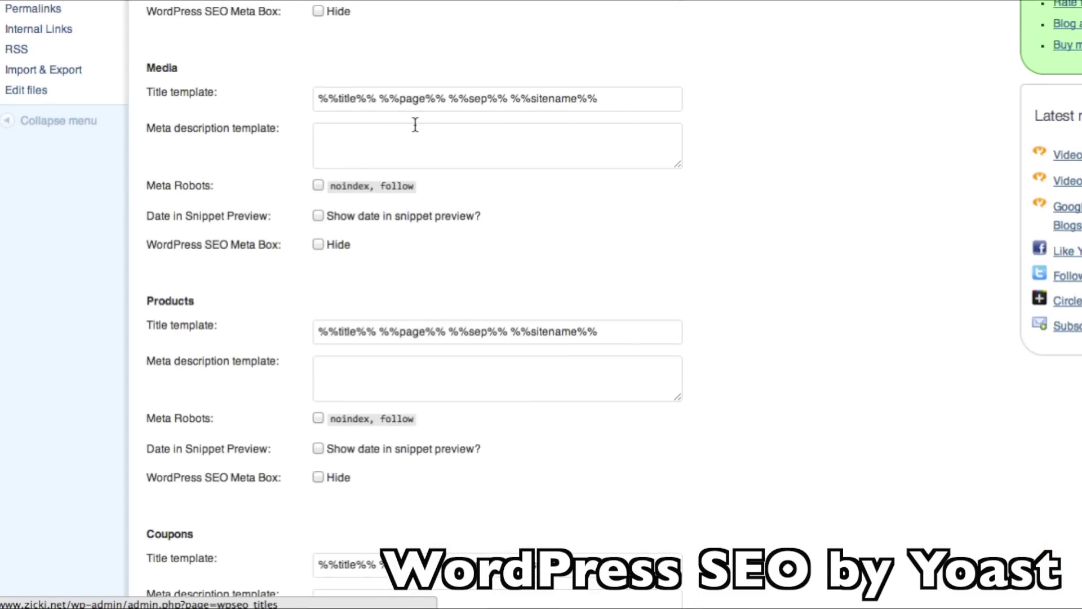
pyautogui.scroll(-9, 415, 124)
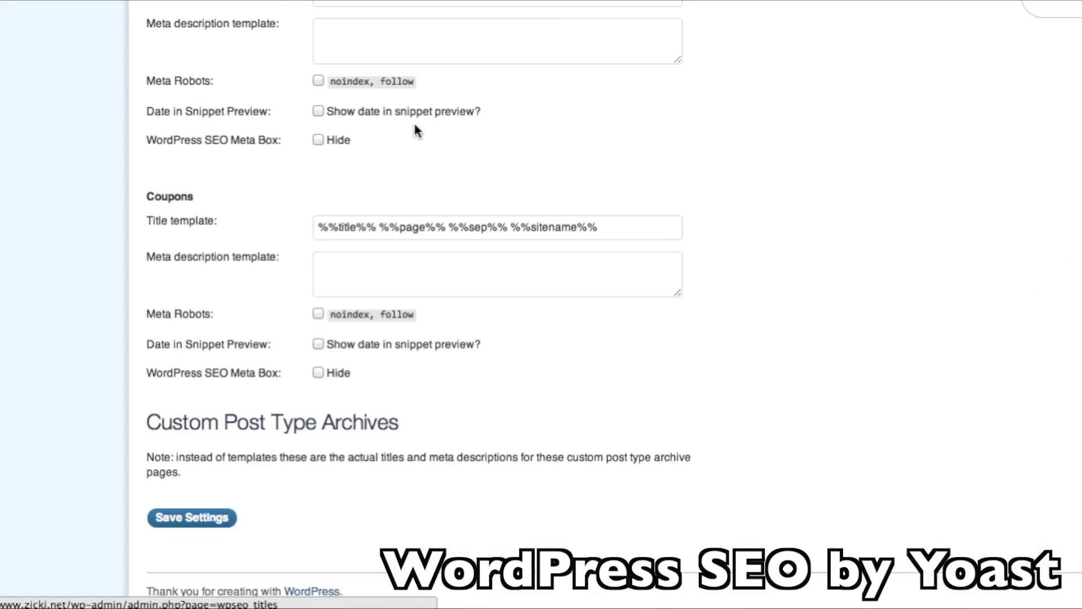
pyautogui.scroll(20, 415, 127)
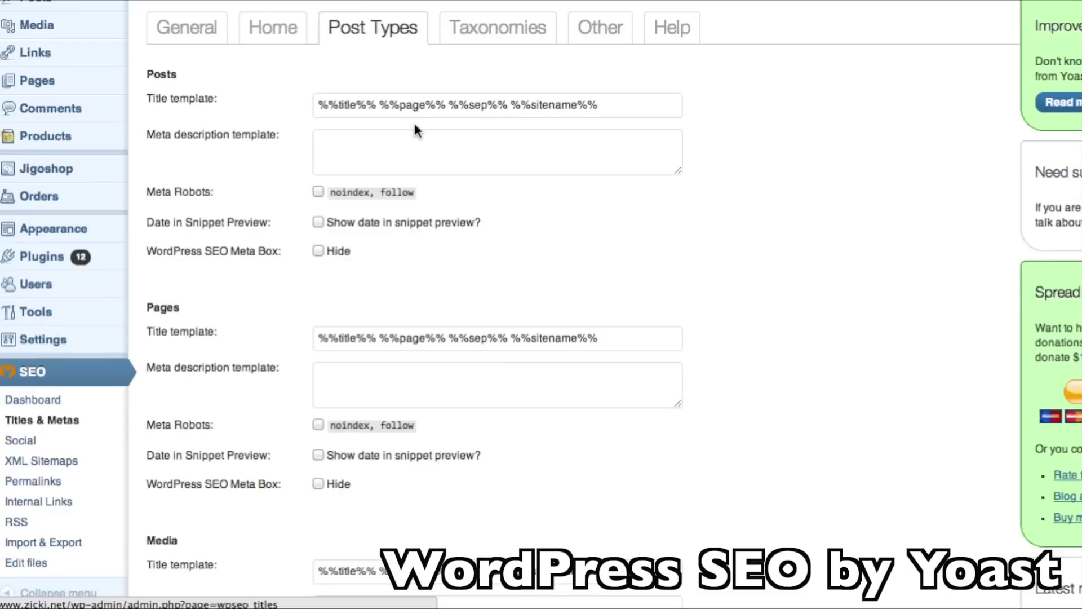
pyautogui.scroll(1, 417, 130)
# Step: Review the title templates for categories and tags under Taxonomies
pyautogui.click(493, 89)
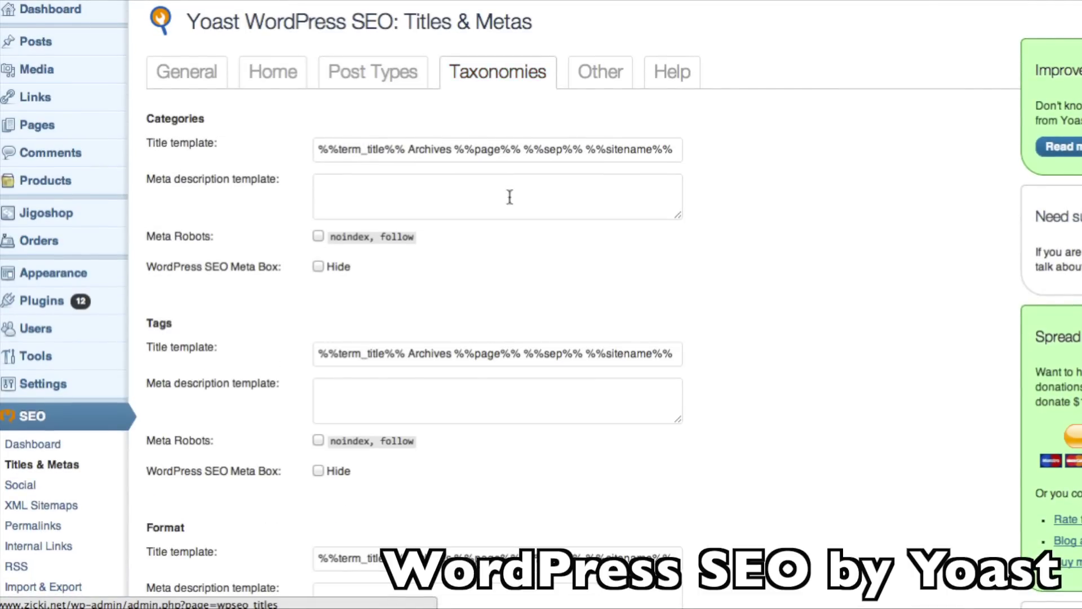
pyautogui.scroll(-5, 511, 234)
pyautogui.scroll(-14, 513, 235)
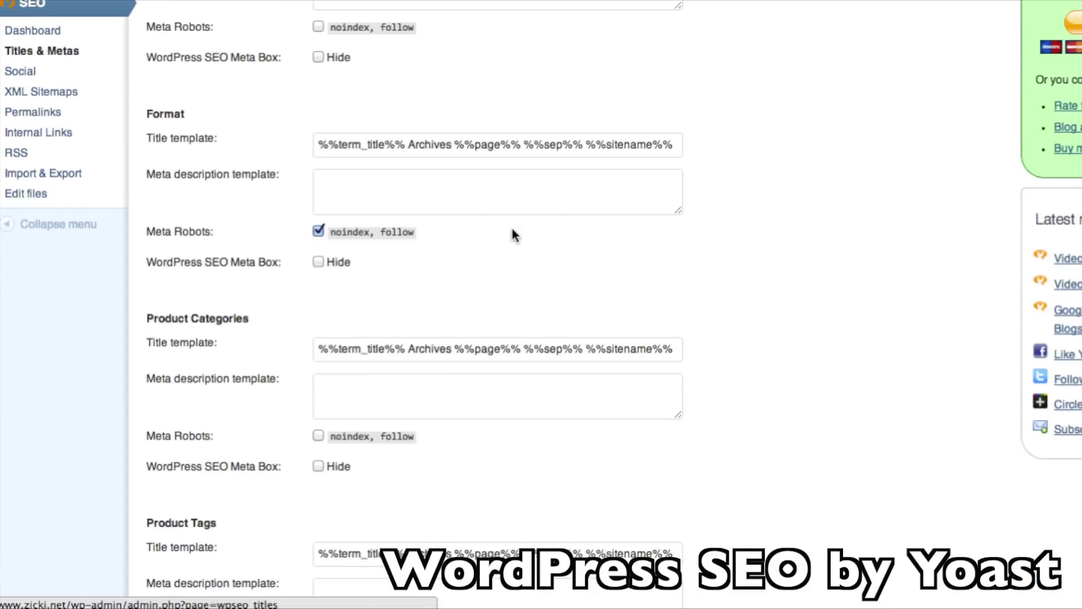
pyautogui.scroll(-4, 513, 234)
pyautogui.scroll(20, 512, 228)
pyautogui.scroll(3, 511, 228)
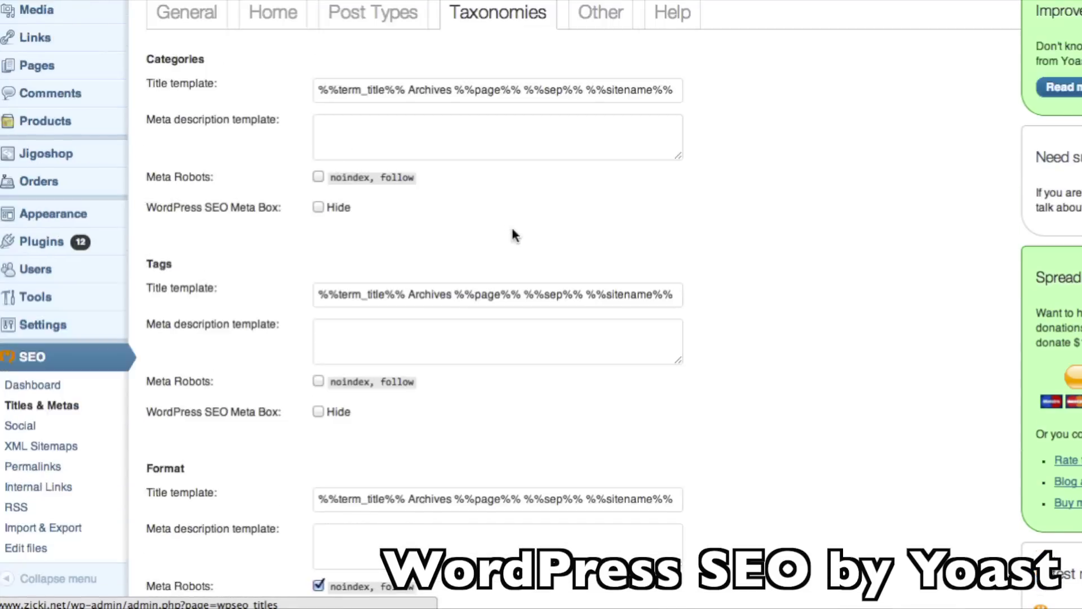
# Step: Check the author and date archive templates, with date archives set to noindex, follow
pyautogui.click(602, 86)
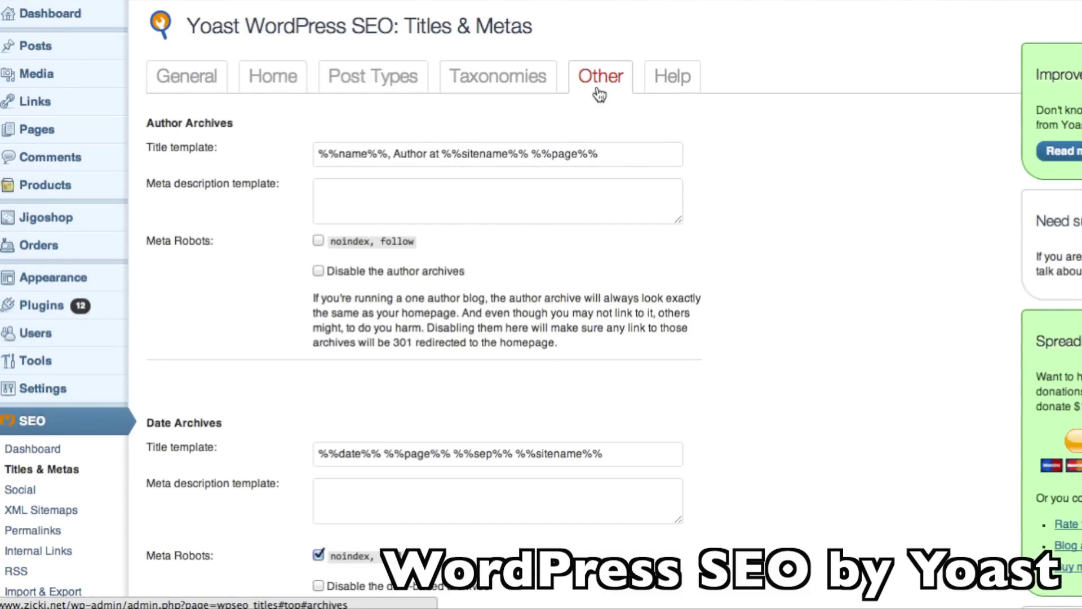
pyautogui.scroll(-3, 556, 198)
pyautogui.scroll(-5, 556, 197)
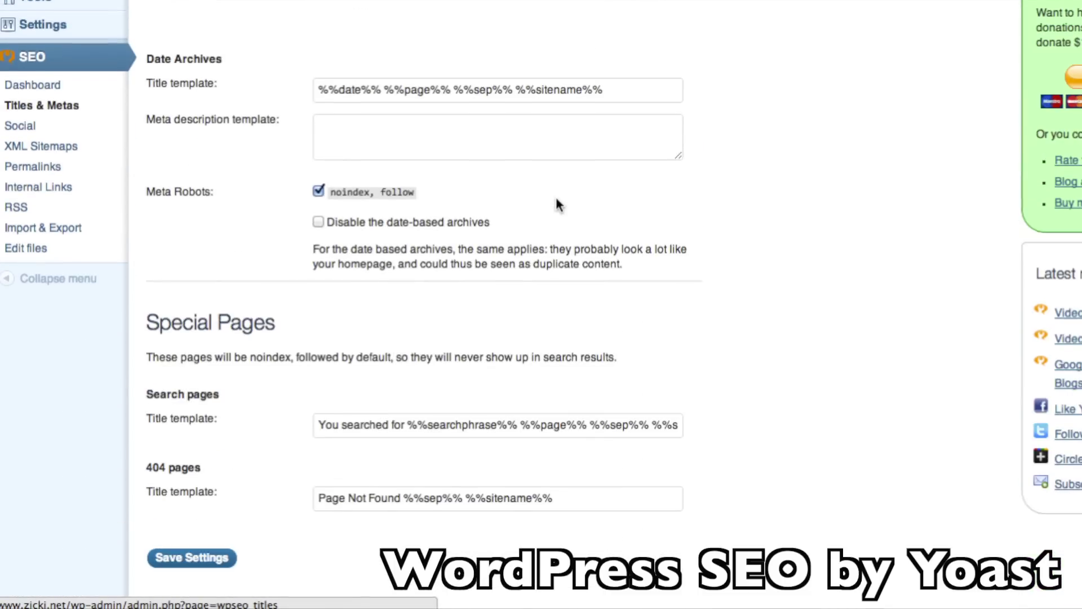
pyautogui.scroll(7, 555, 199)
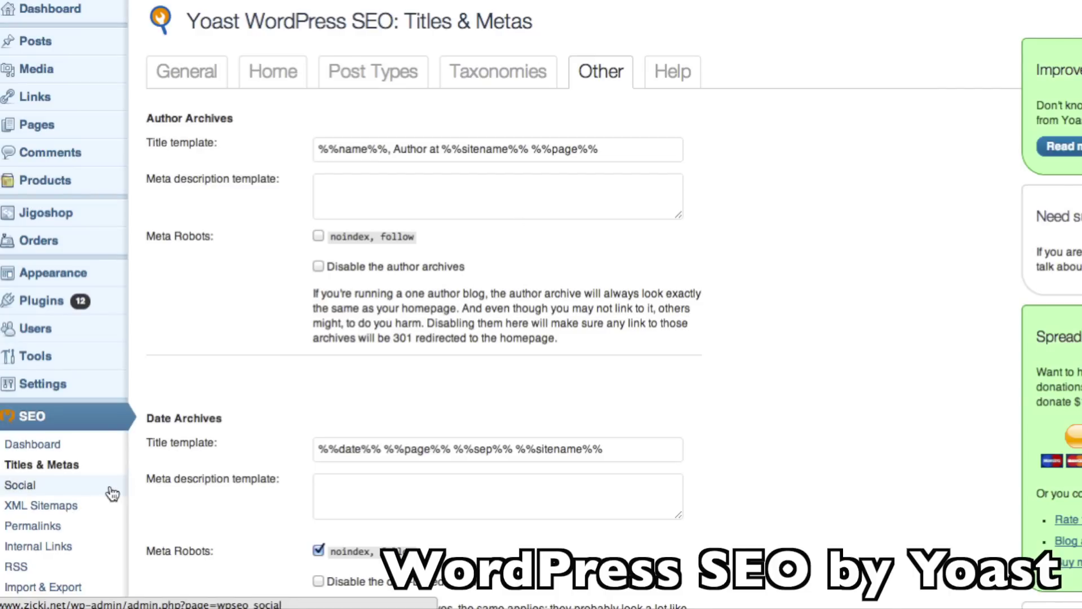
# Step: Look over the XML Sitemaps options, then the SEO Permalinks settings
pyautogui.click(77, 506)
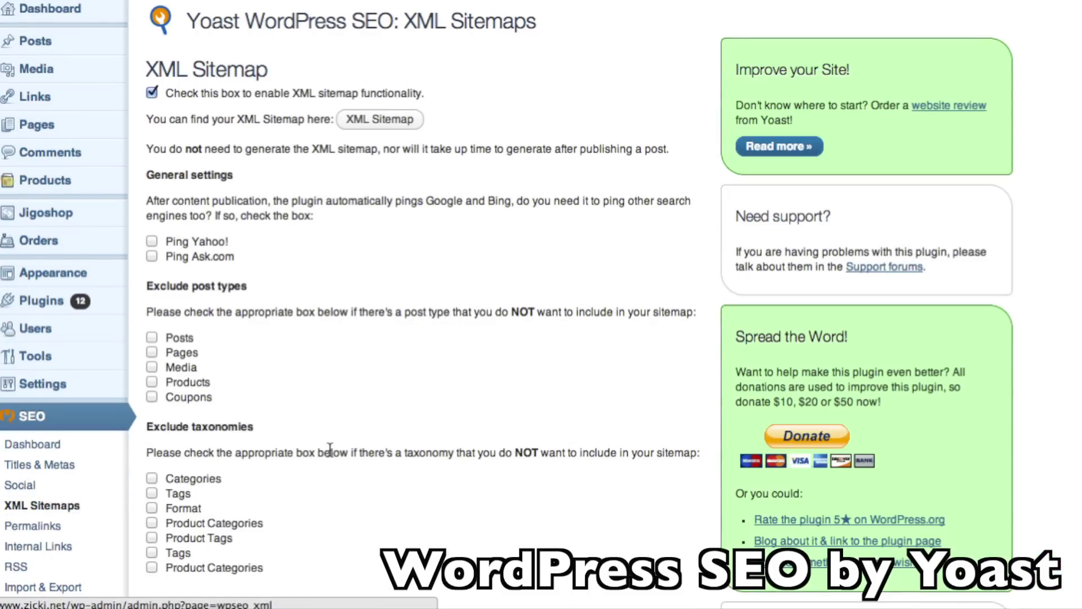
pyautogui.scroll(-2, 331, 455)
pyautogui.scroll(-2, 329, 450)
pyautogui.scroll(3, 329, 449)
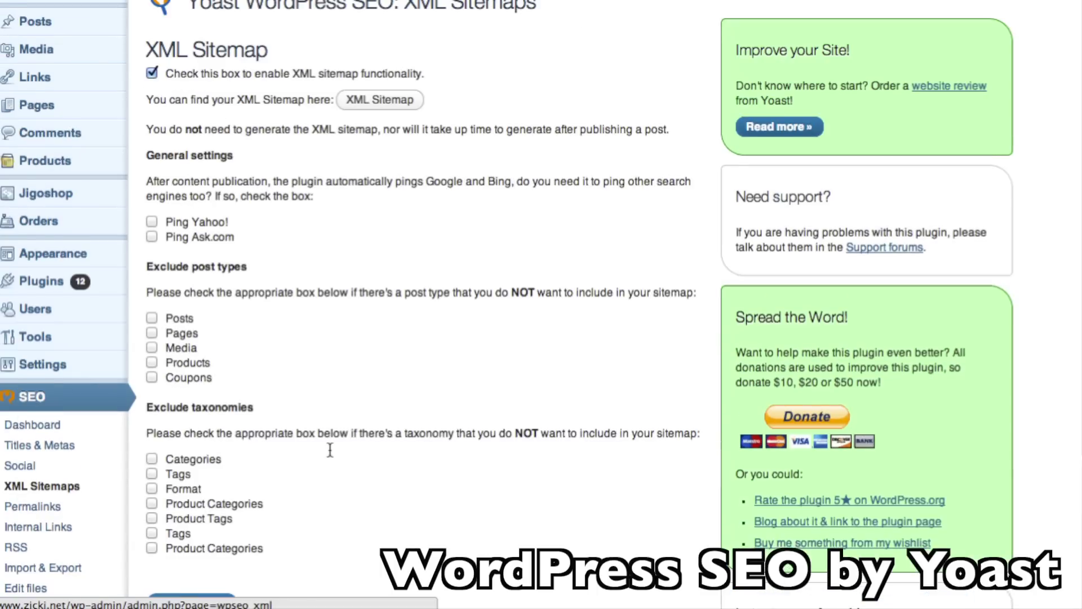
pyautogui.scroll(-2, 329, 450)
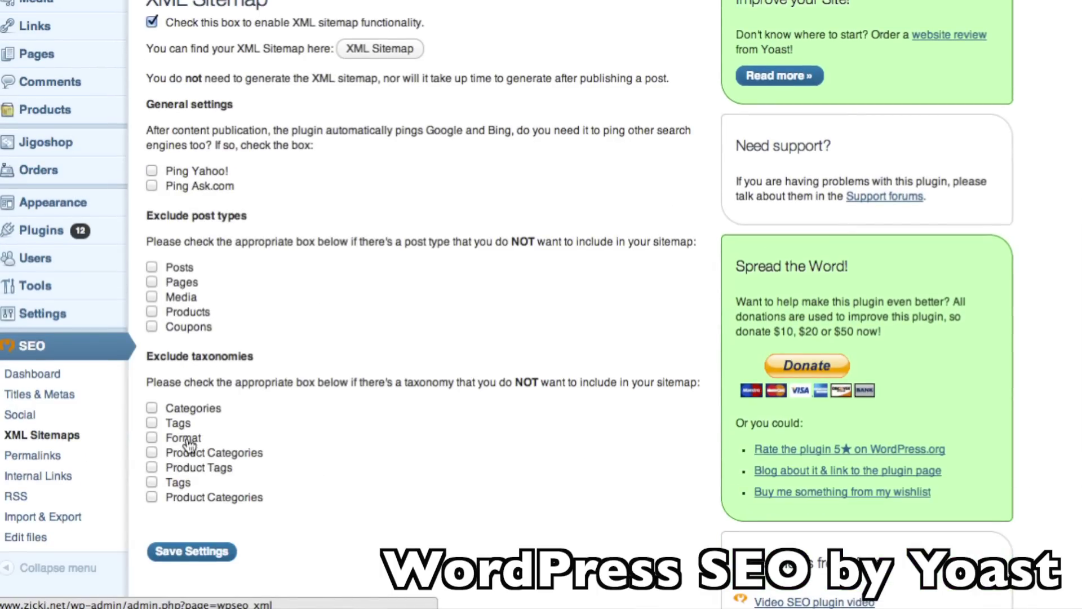
pyautogui.click(64, 458)
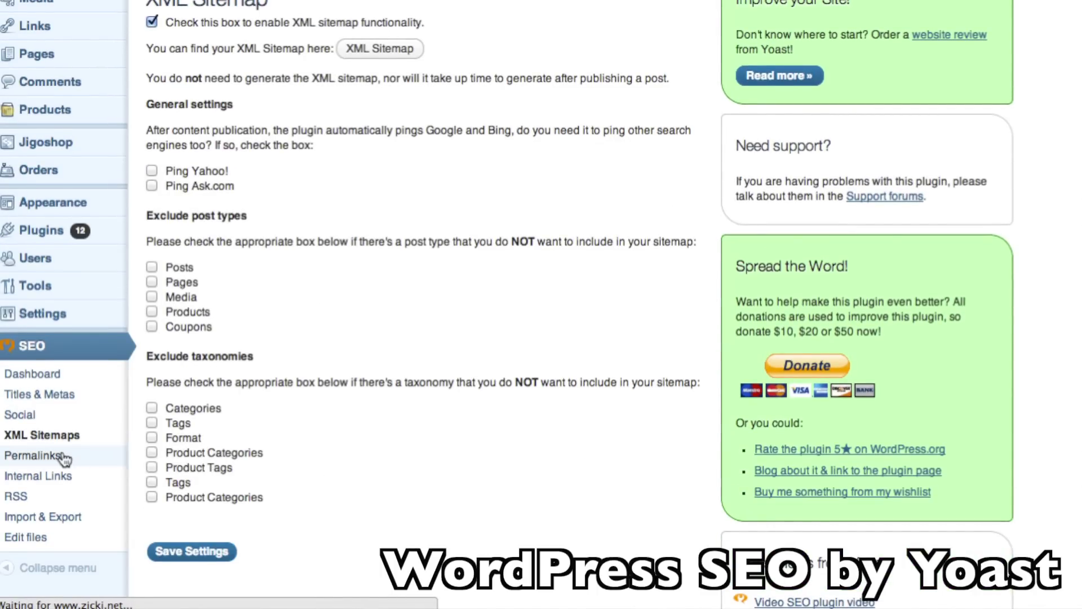
pyautogui.scroll(-1, 255, 458)
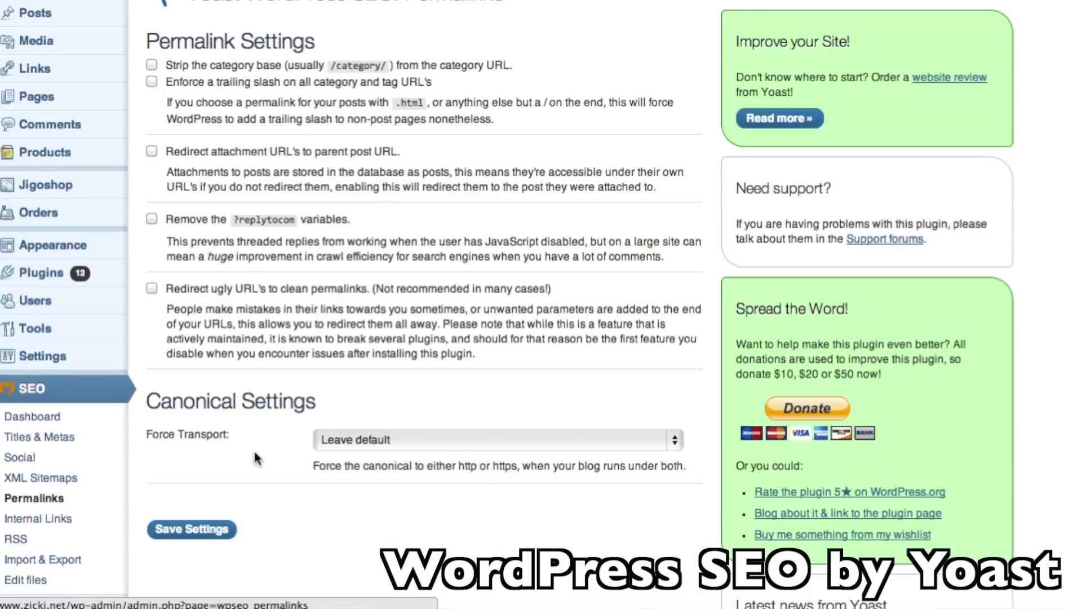
# Step: Browse the Import & Export page's plugin imports and settings export/import options
pyautogui.click(24, 559)
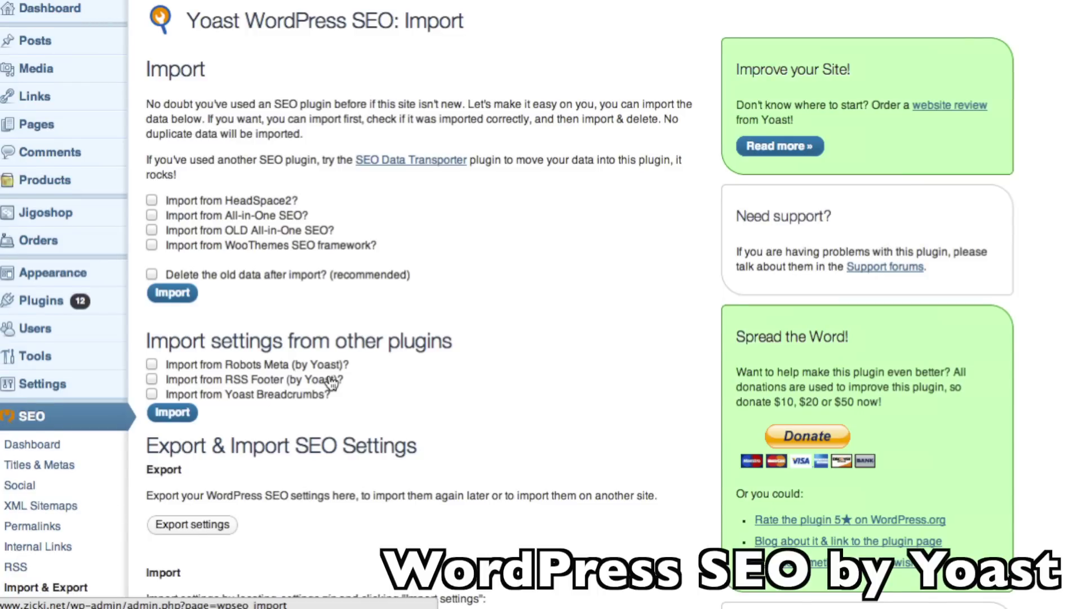
pyautogui.scroll(-1, 331, 383)
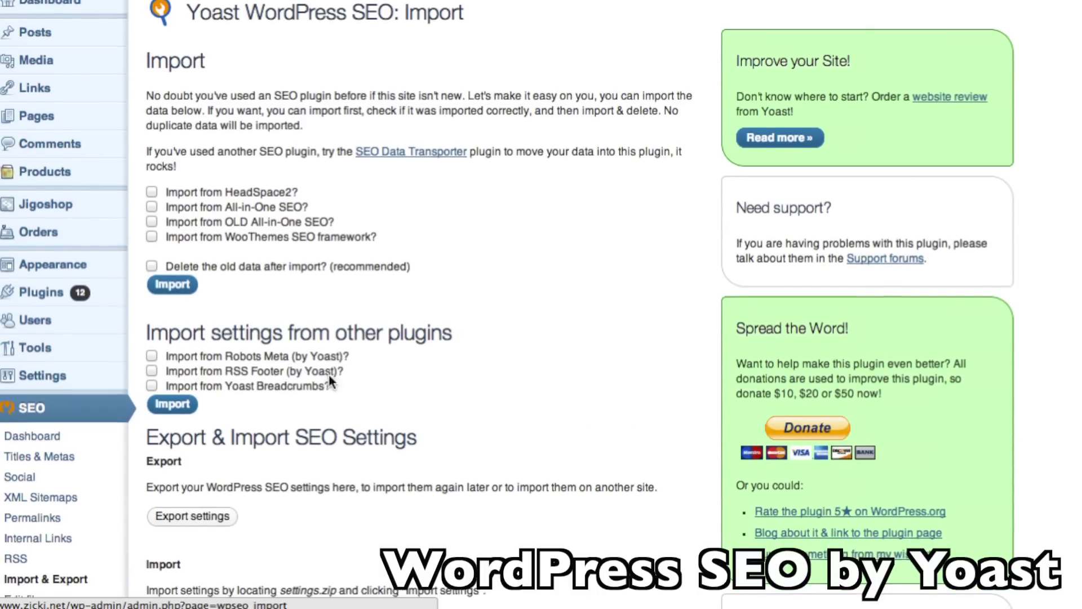
pyautogui.scroll(-3, 330, 377)
pyautogui.scroll(-3, 329, 376)
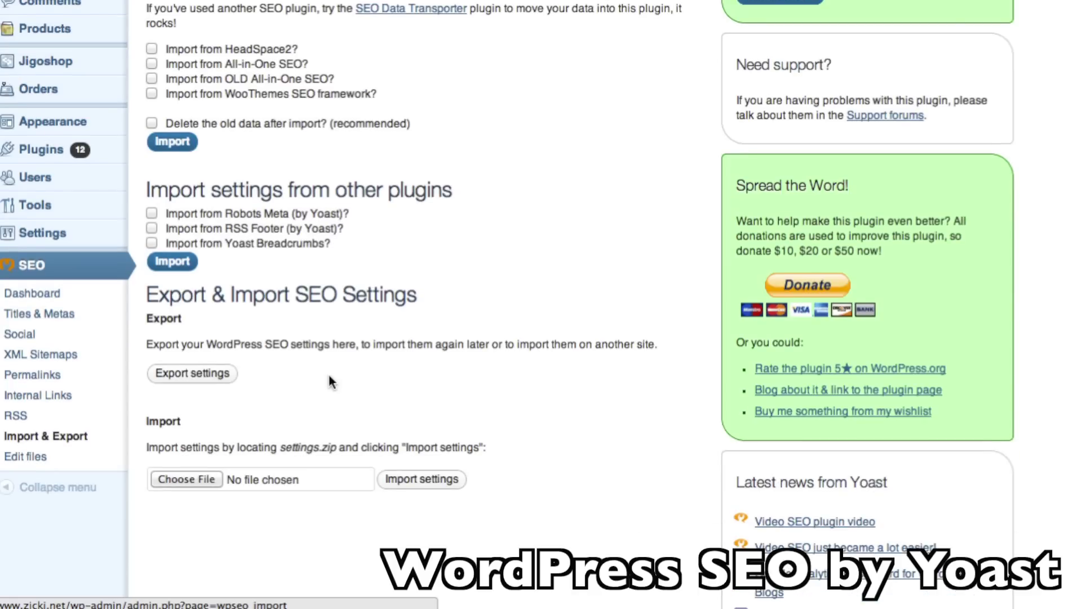
pyautogui.scroll(3, 329, 375)
pyautogui.scroll(1, 329, 377)
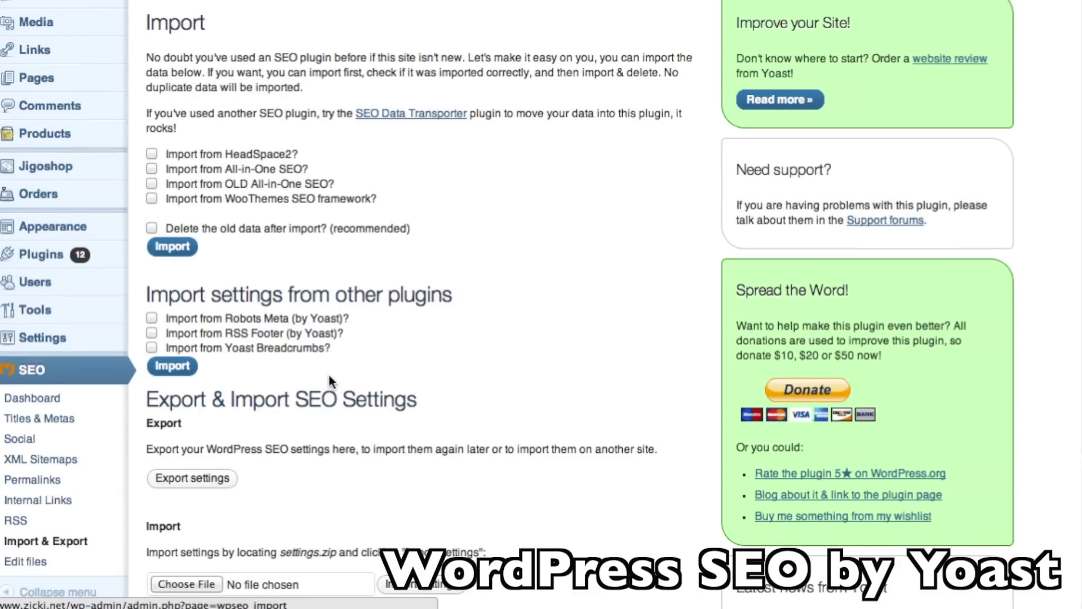